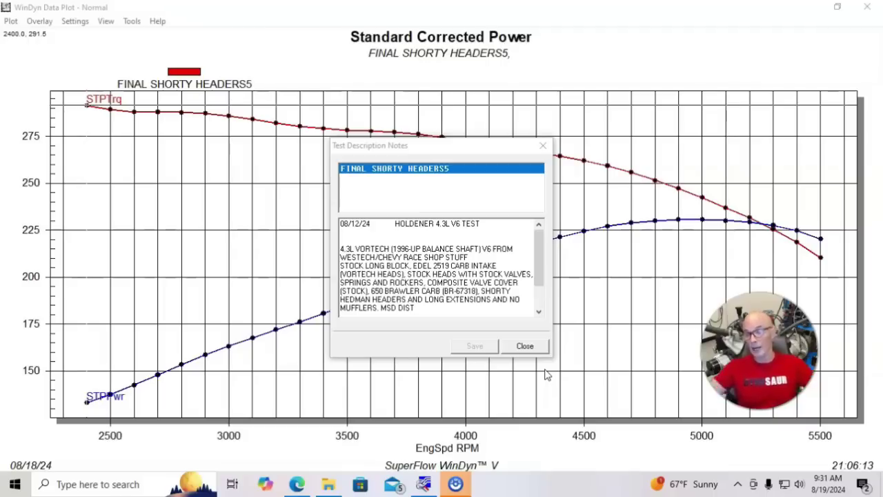
- Close the test description notes and read the shorty headers' power at 5100 and 5000 RPM and torque at 2600 RPM
left_click(525, 346)
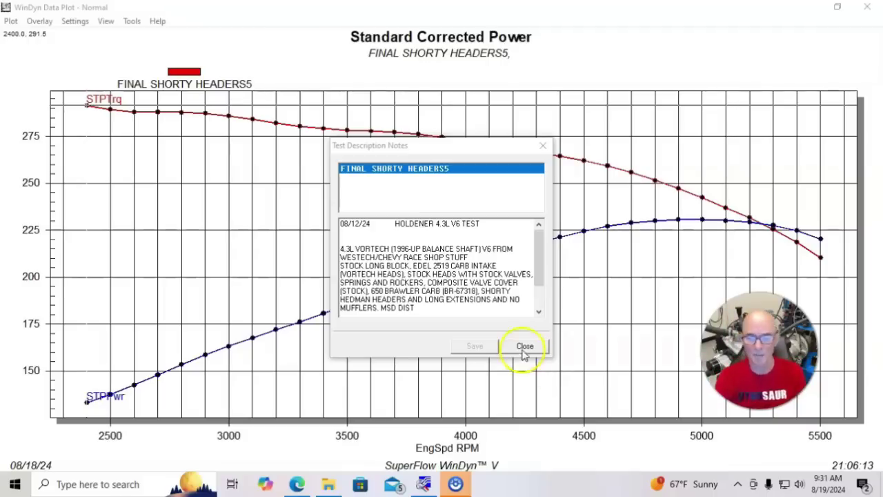
left_click(715, 307)
left_click(725, 226)
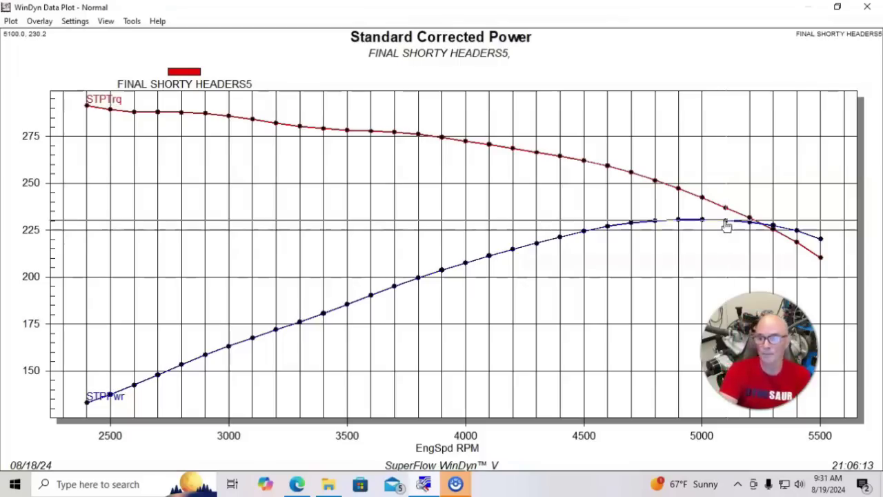
left_click(703, 223)
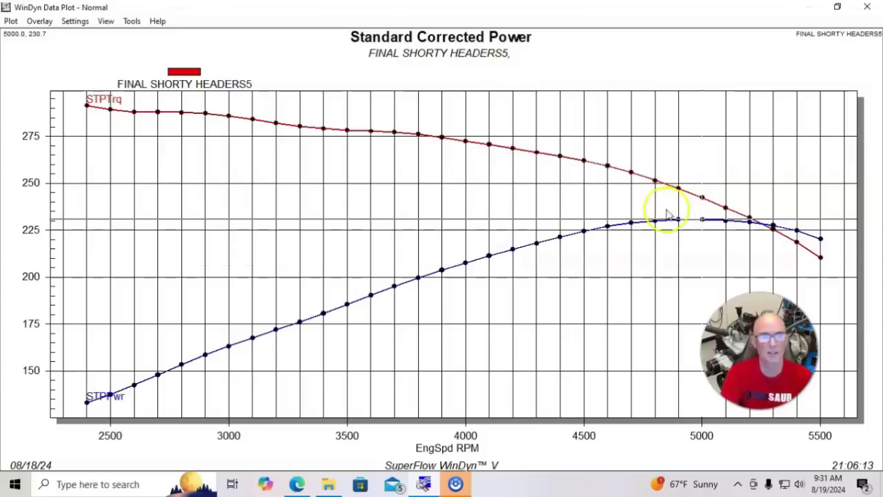
left_click(136, 115)
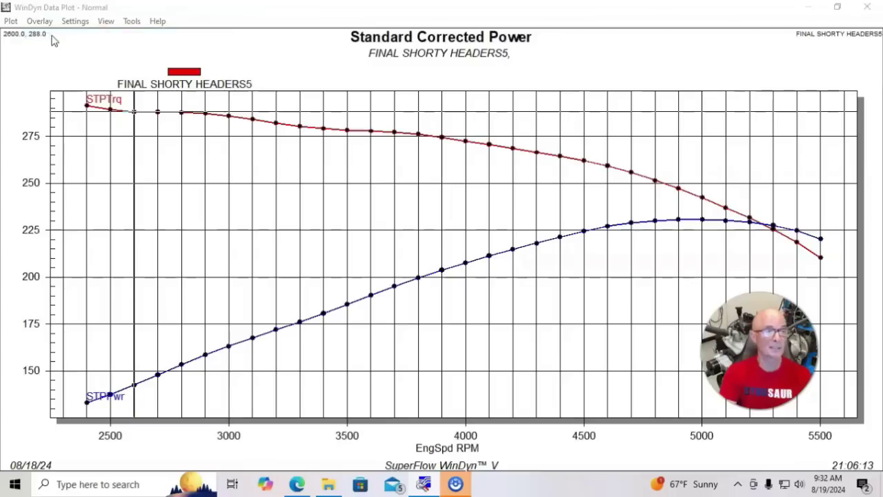
- Overlay the FINAL LONG TUBE HEADERS16 test on the shorty headers power and torque plot
left_click(39, 20)
left_click(53, 35)
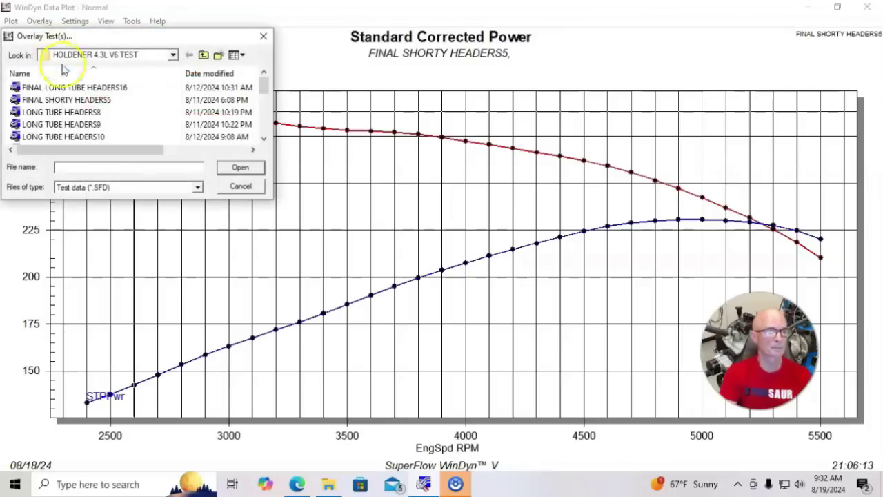
double_click(76, 87)
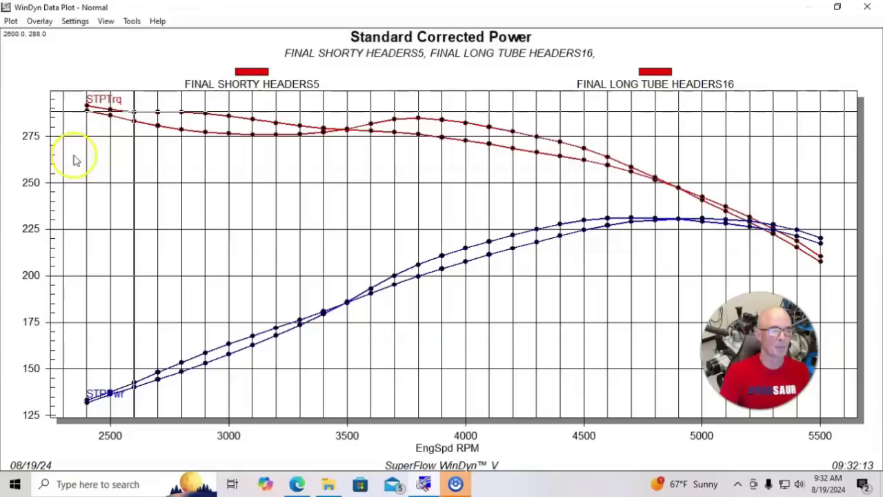
- Zoom in on both torque curves between about 2400 and 3400 RPM to compare them, and undo the zoom
left_click_drag(76, 132, 335, 97)
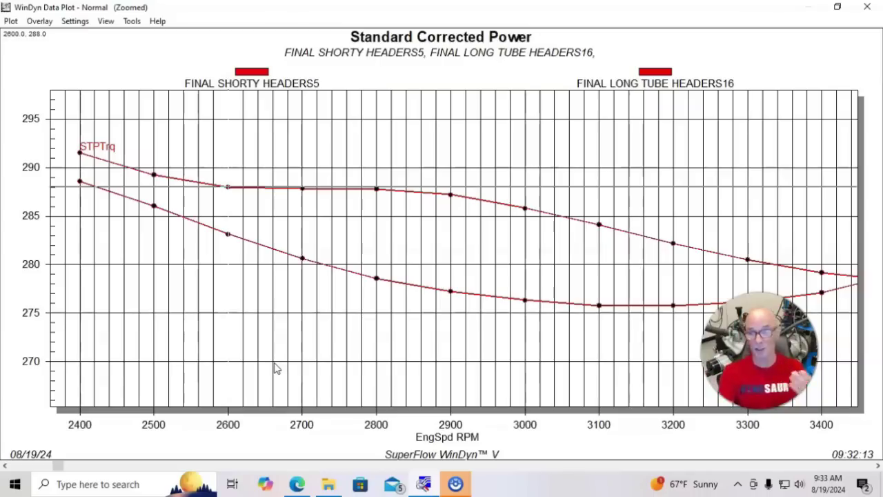
right_click(282, 292)
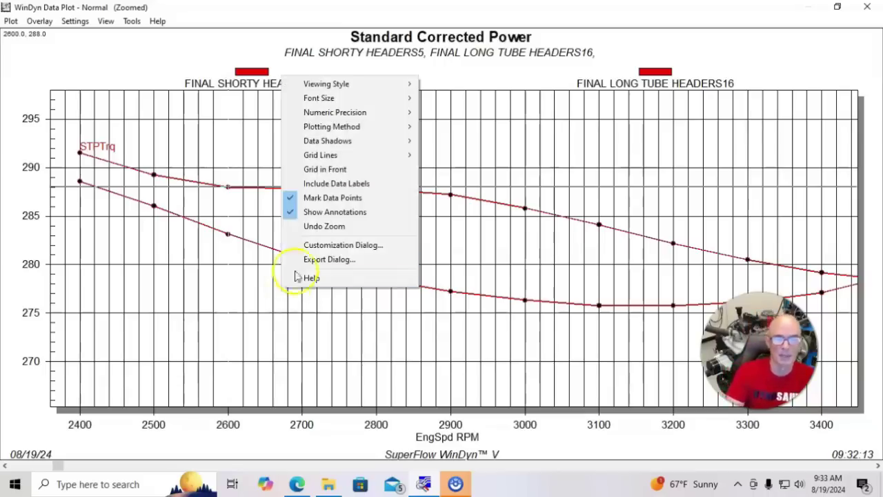
left_click(327, 227)
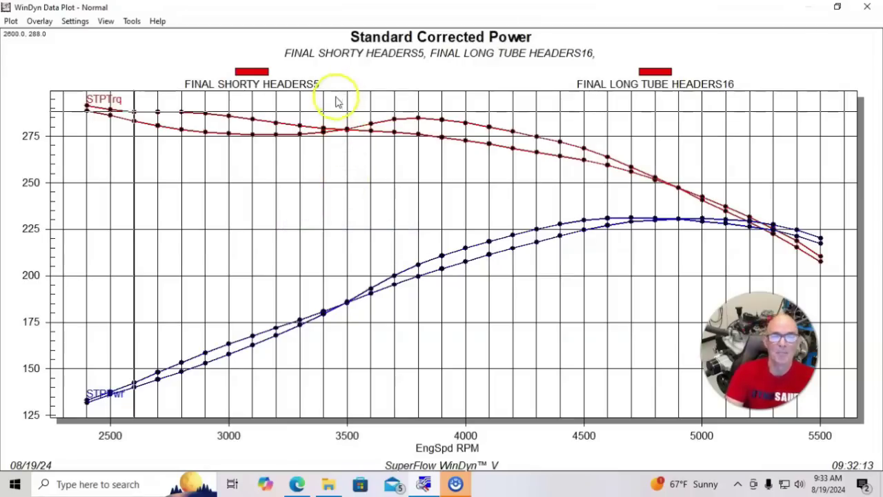
- Zoom in on the torque curves between about 3500 and 4800 RPM and read both tests' torque at 3800 RPM
left_click_drag(341, 185, 423, 190)
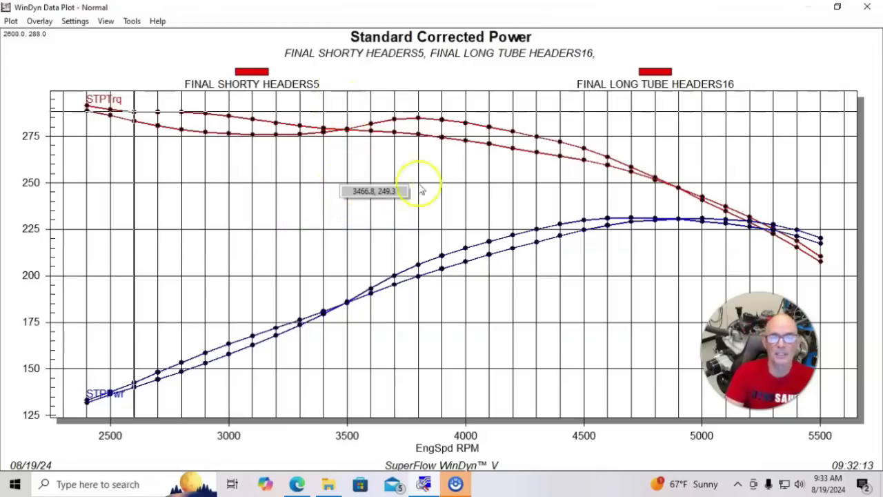
left_click(343, 177)
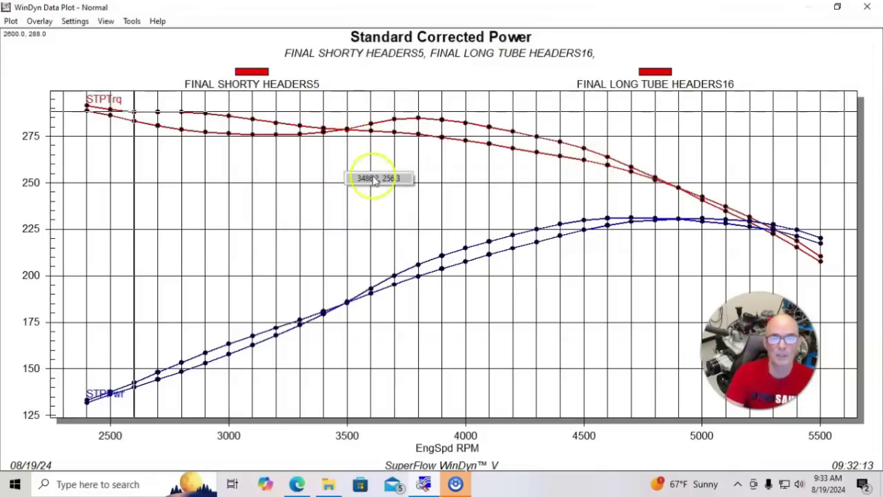
left_click_drag(345, 179, 665, 103)
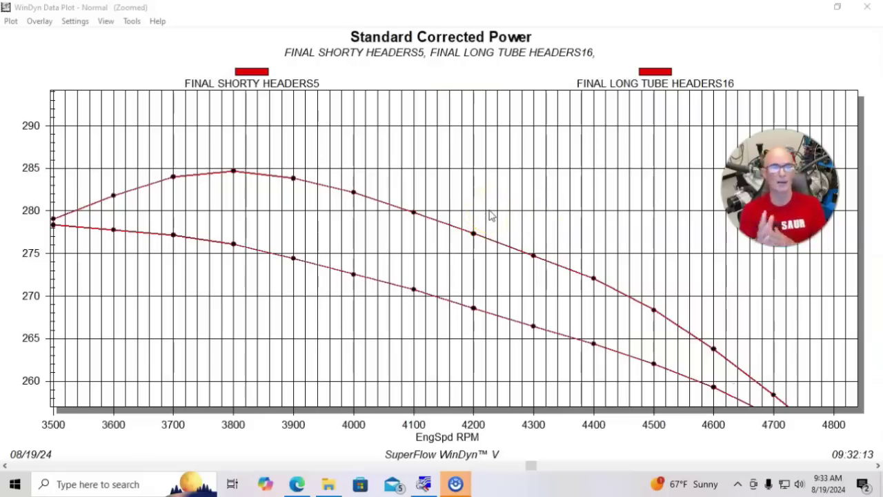
left_click(234, 176)
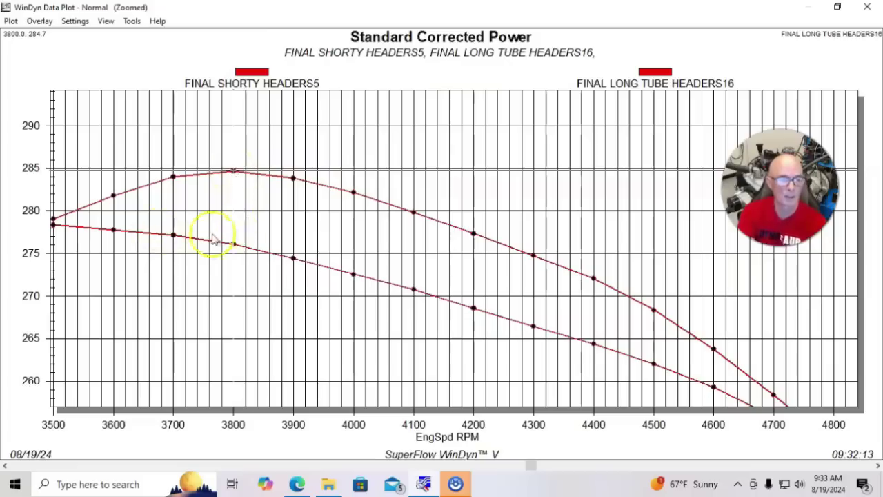
left_click(234, 246)
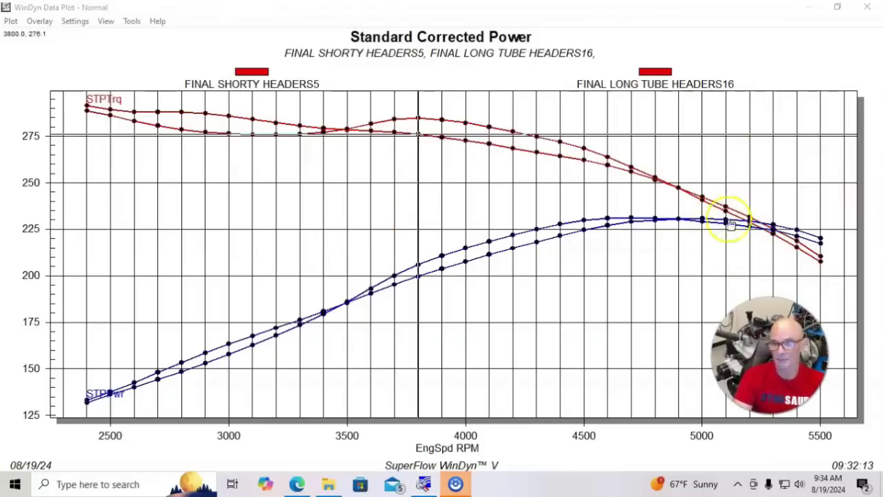
- Zoom in on the curves above 4900 RPM, read both tests' power at 5400 RPM, and undo the zoom
left_click_drag(676, 123, 839, 292)
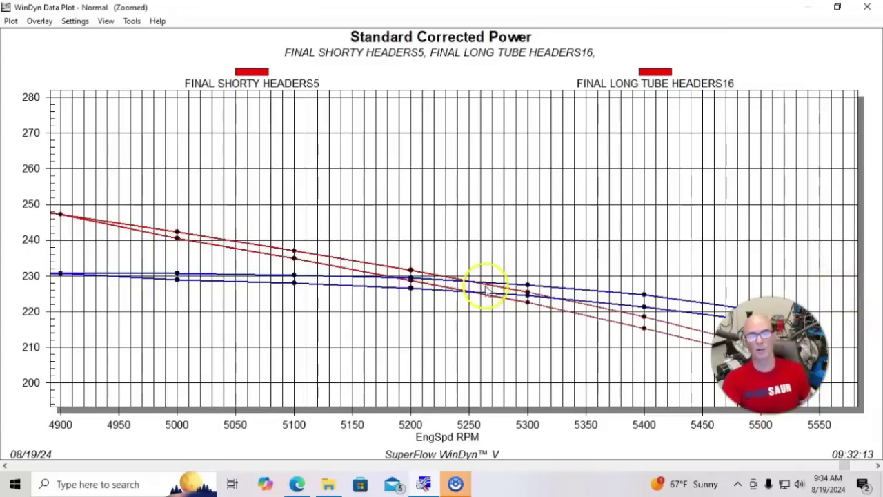
left_click(644, 304)
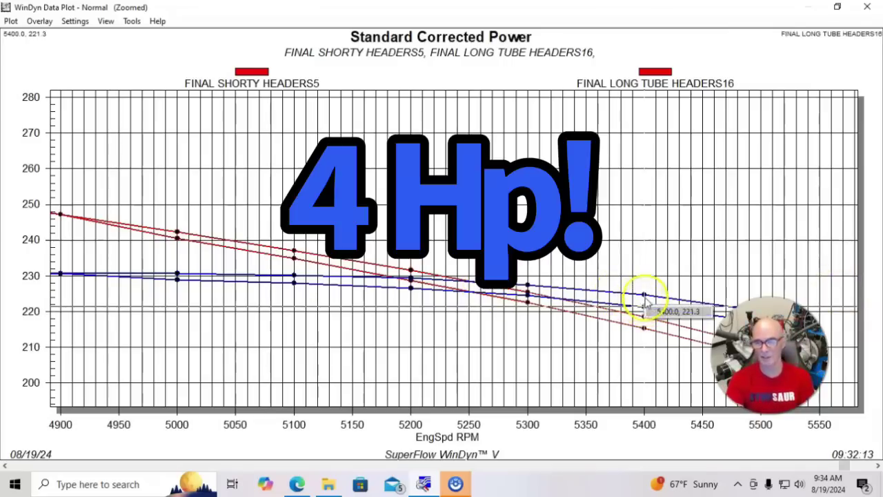
left_click(645, 297)
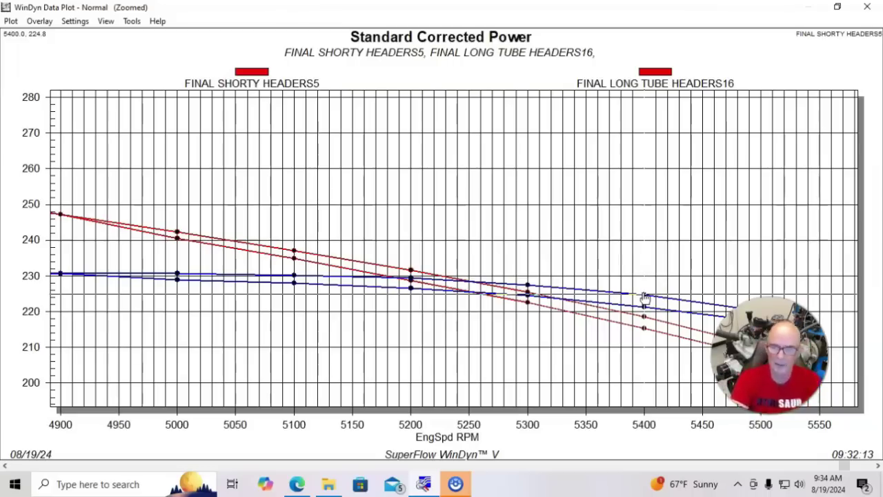
right_click(365, 165)
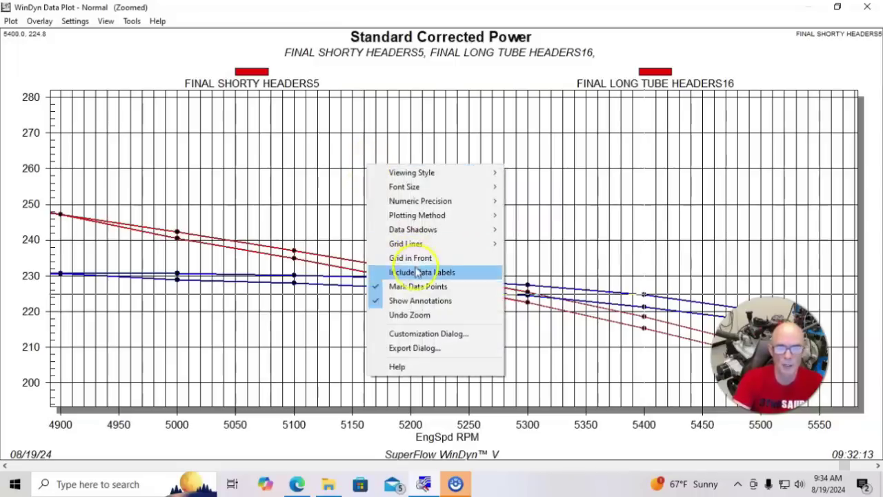
left_click(417, 314)
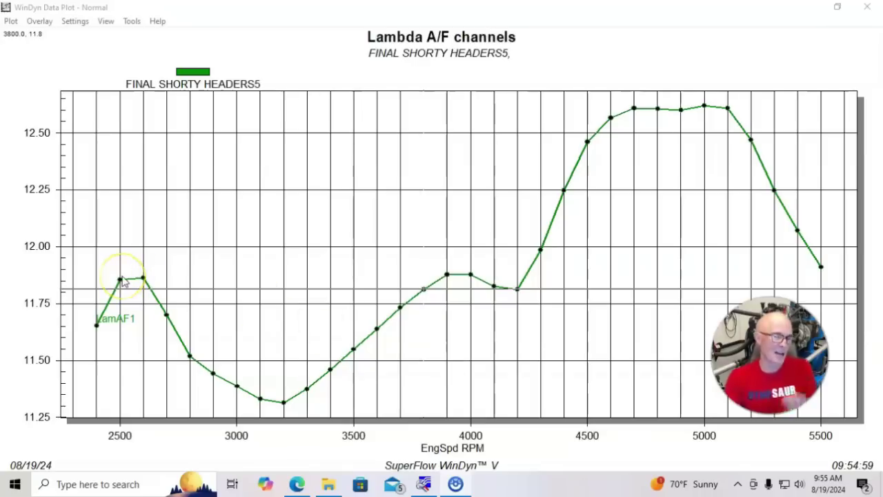
- Read the air/fuel ratio of the shorty headers test at 3200, 5000 and 5500 RPM
left_click(284, 403)
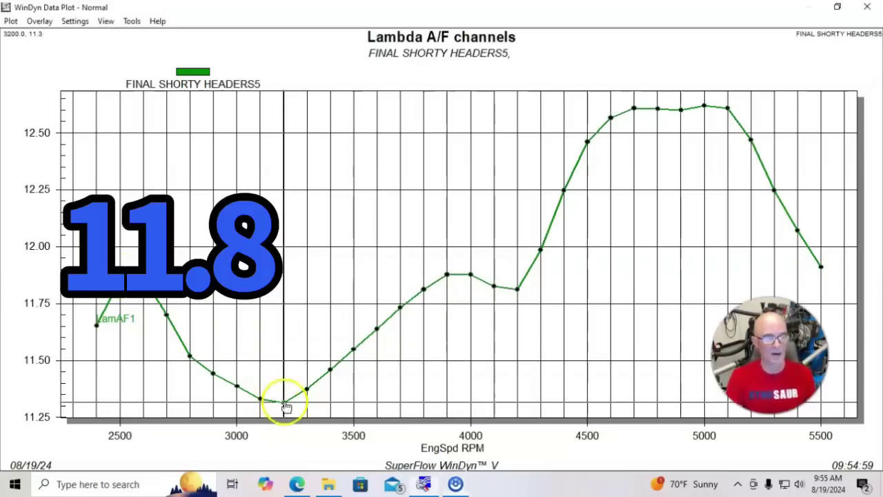
left_click(704, 108)
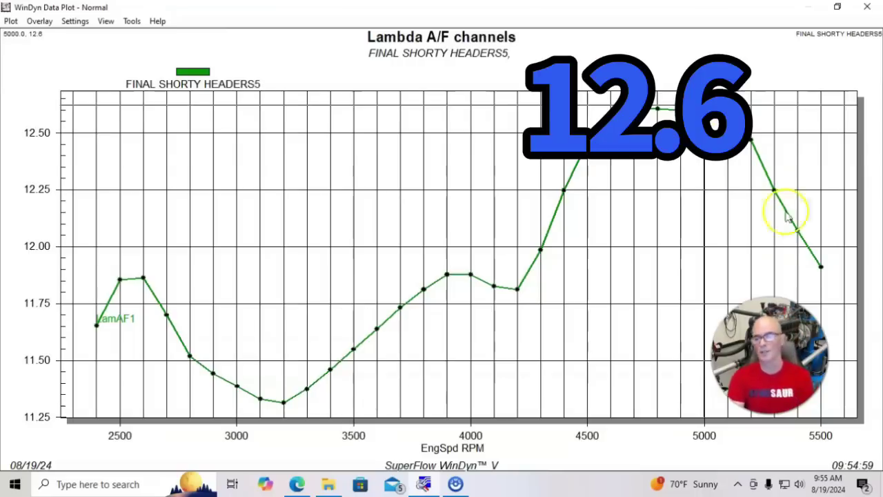
left_click(821, 267)
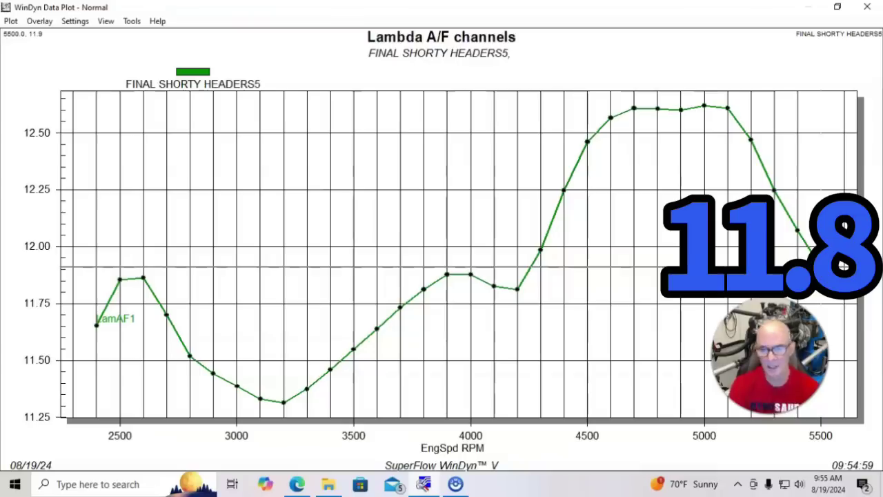
left_click(557, 324)
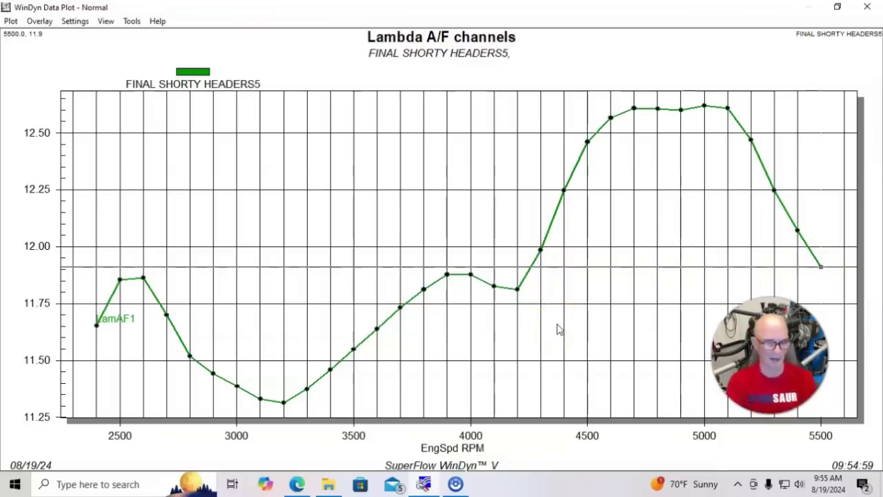
left_click(549, 321)
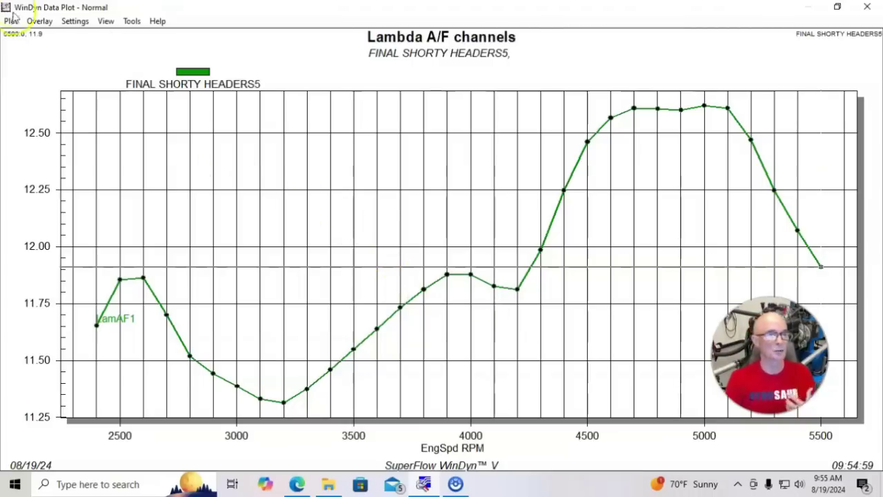
left_click(40, 22)
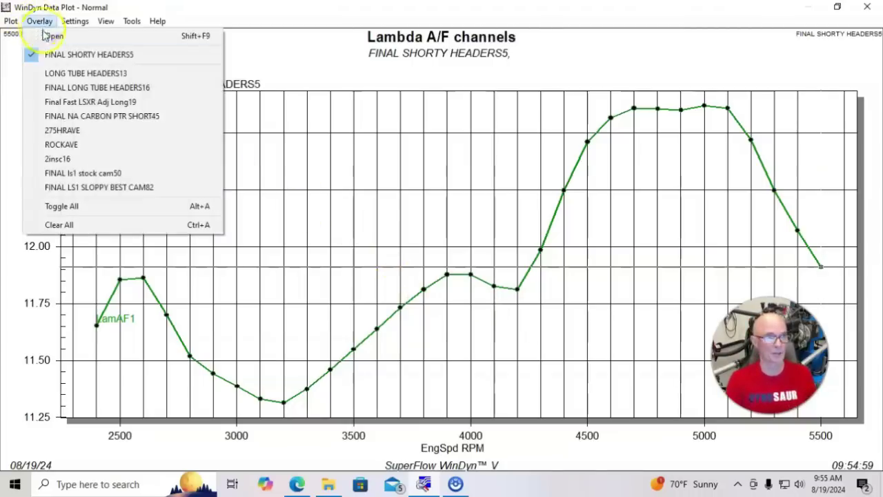
left_click(76, 75)
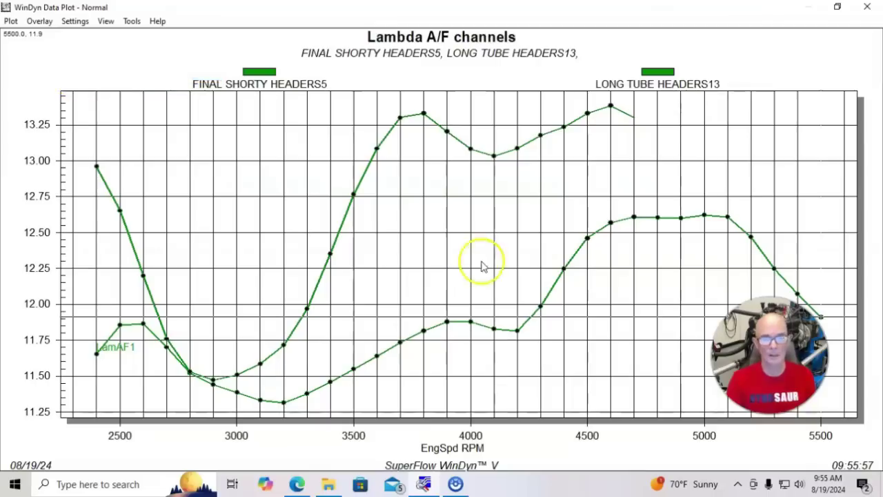
left_click(40, 22)
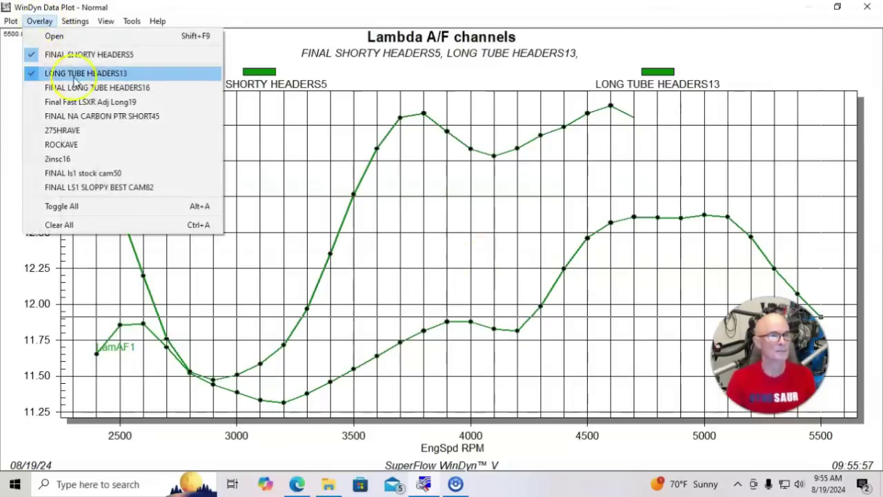
left_click(76, 75)
- Overlay FINAL LONG TUBE HEADERS16 on the air/fuel plot, and remove FINAL SHORTY HEADERS5 from it
left_click(42, 22)
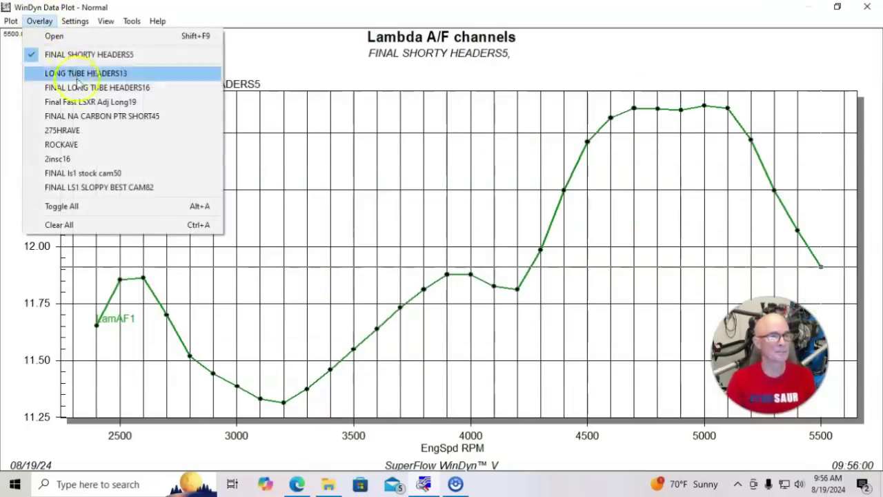
left_click(76, 87)
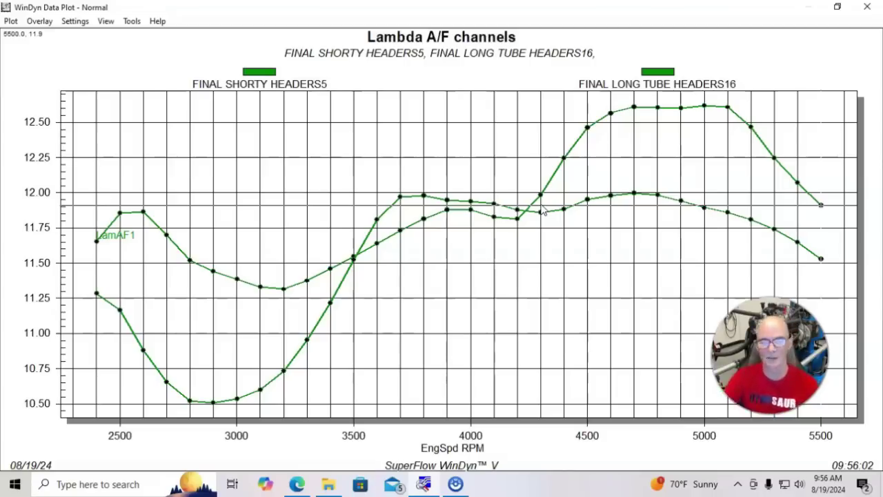
left_click(39, 22)
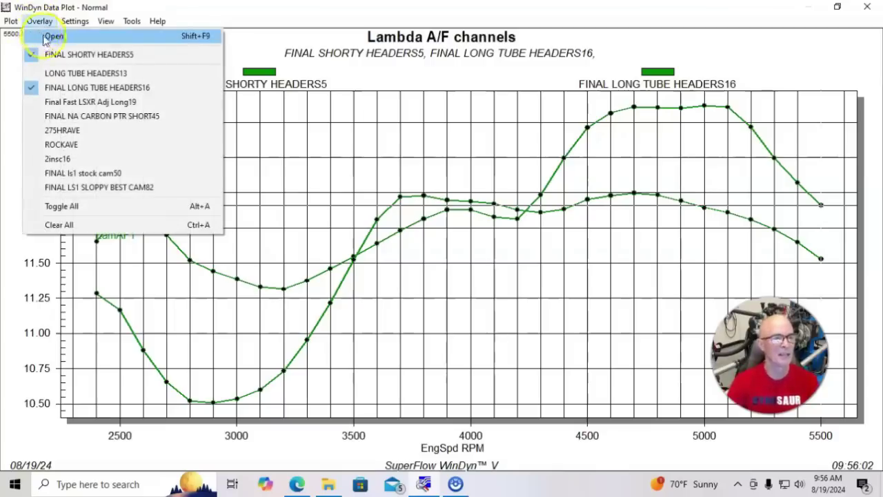
left_click(66, 59)
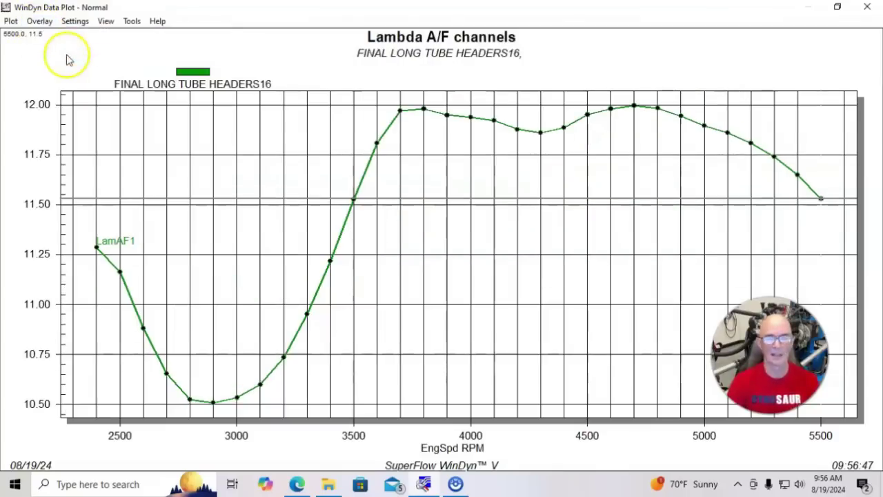
- Overlay LONG TUBE HEADERS13 on the air/fuel plot and read its ratio at 3800 and 4600 RPM
left_click(43, 21)
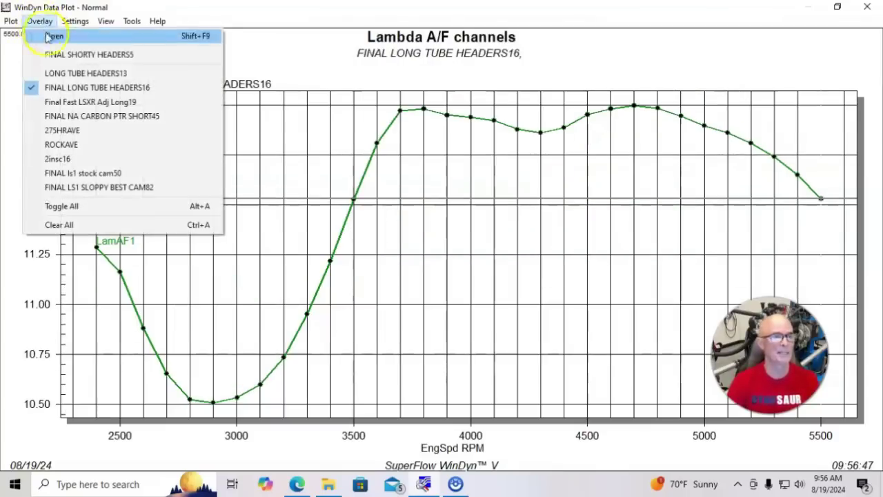
left_click(69, 73)
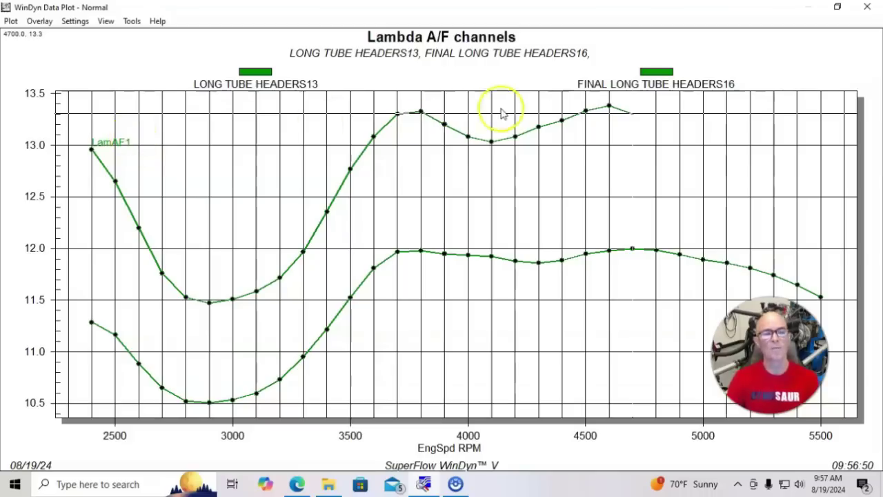
left_click(420, 112)
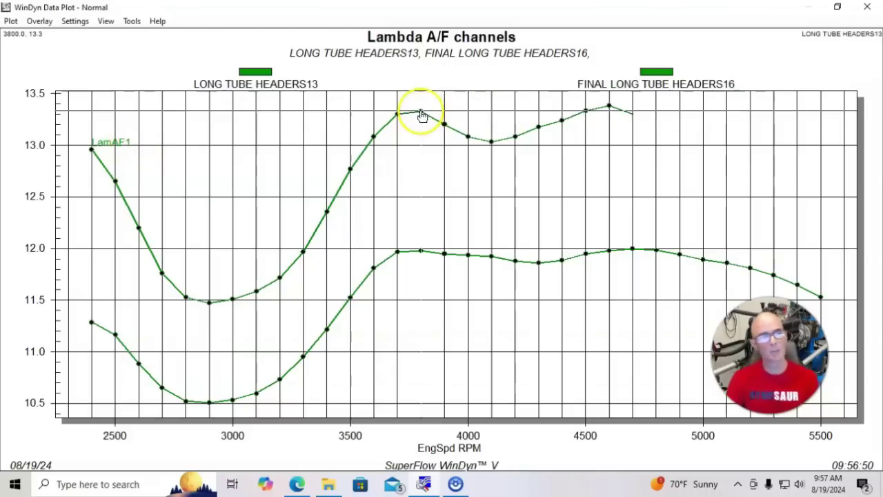
left_click(609, 107)
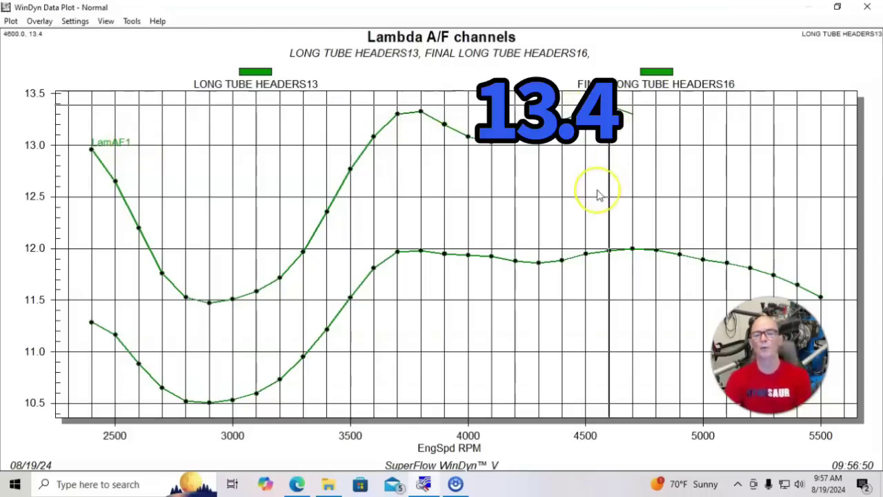